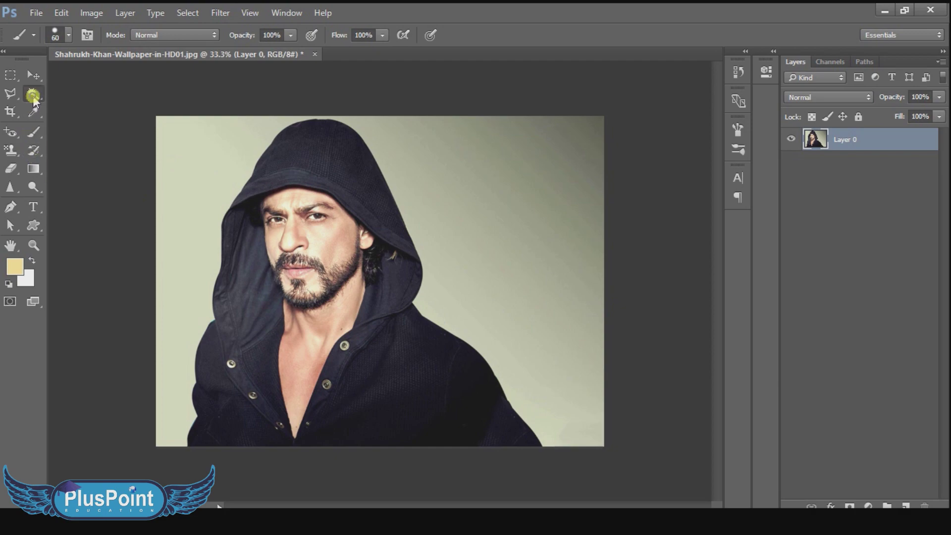
Delete the grey-green background around the hooded man with the Magic Wand at tolerance 32, and deselect.
{"action": "left_click_drag", "start_coordinate": [33, 96], "coordinate": [60, 108]}
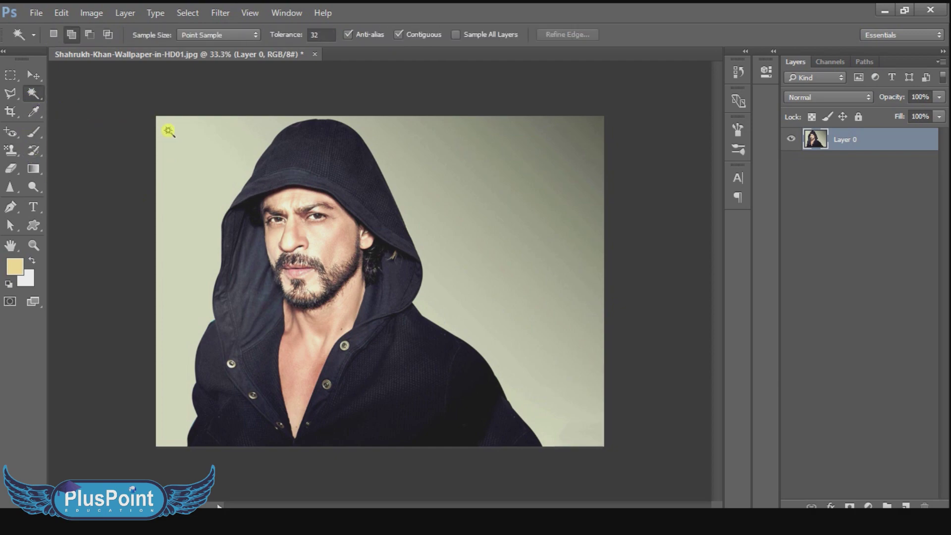
{"action": "left_click", "coordinate": [187, 150]}
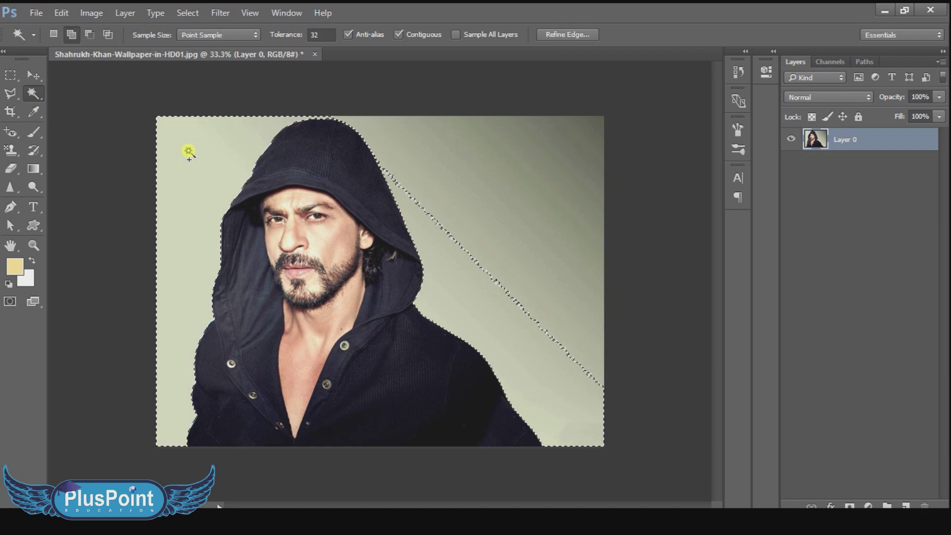
{"action": "key", "text": "Delete"}
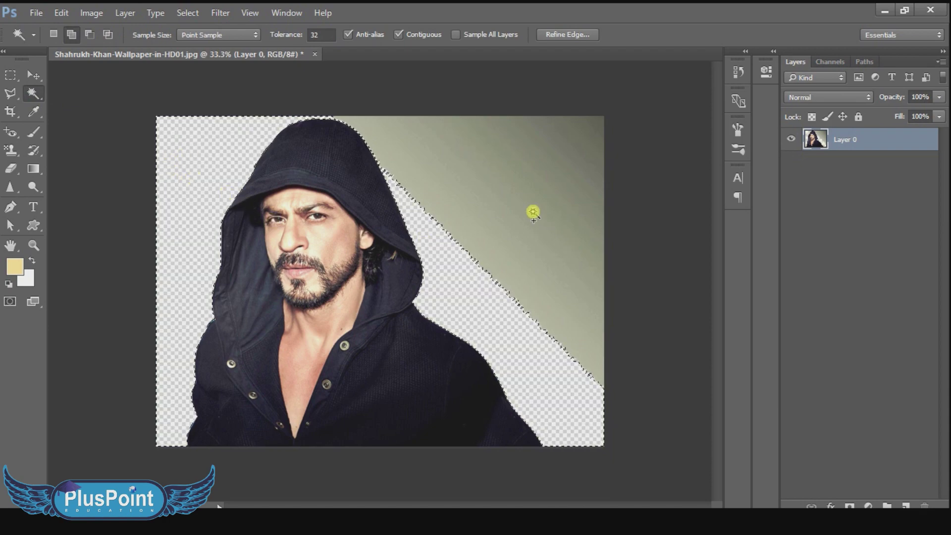
{"action": "left_click", "coordinate": [523, 194]}
{"action": "key", "text": "Delete"}
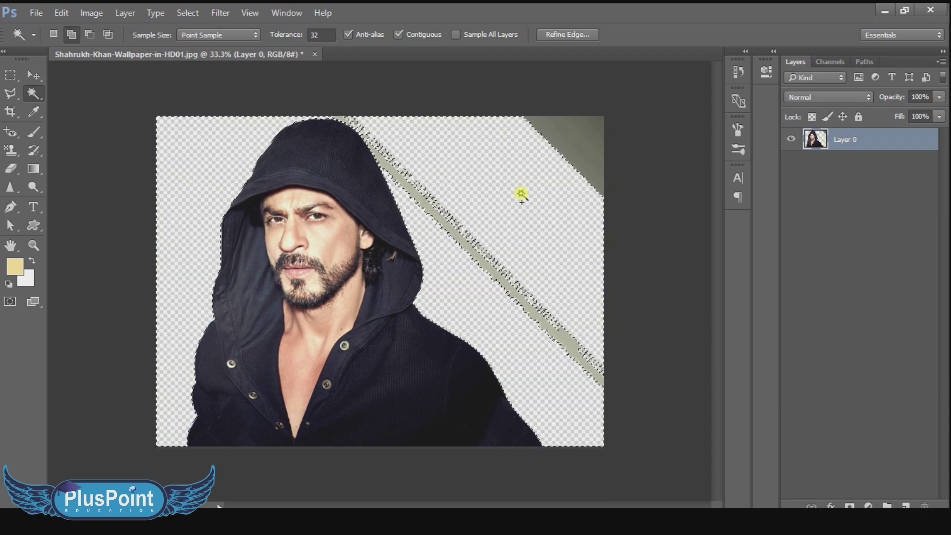
{"action": "left_click", "coordinate": [572, 135]}
{"action": "key", "text": "Delete"}
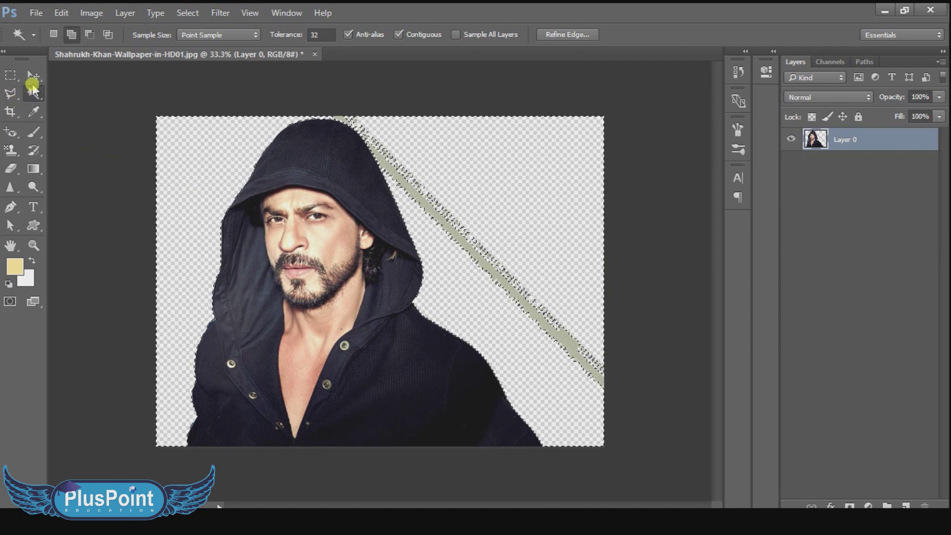
{"action": "key", "text": "ctrl+d"}
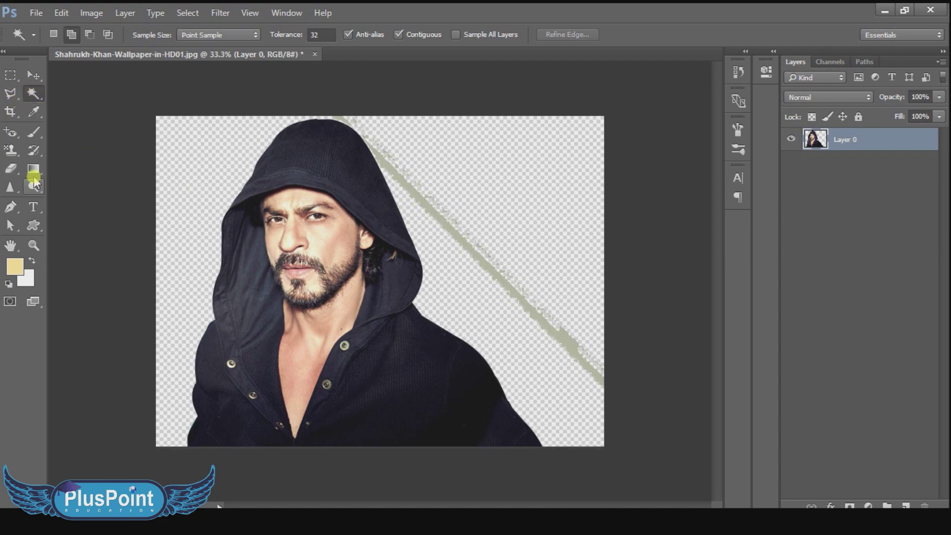
Erase the leftover diagonal strip of background beside the figure with a 300 px eraser brush.
{"action": "left_click", "coordinate": [12, 170]}
{"action": "left_click", "coordinate": [66, 165]}
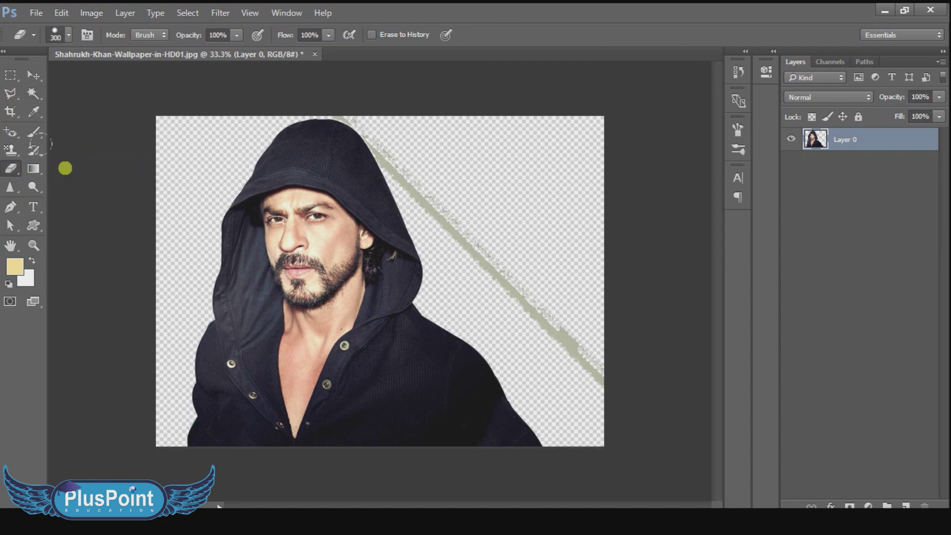
{"action": "mouse_move", "coordinate": [377, 96]}
{"action": "left_mouse_down"}
{"action": "mouse_move", "coordinate": [450, 217]}
{"action": "mouse_move", "coordinate": [579, 373]}
{"action": "left_mouse_up"}
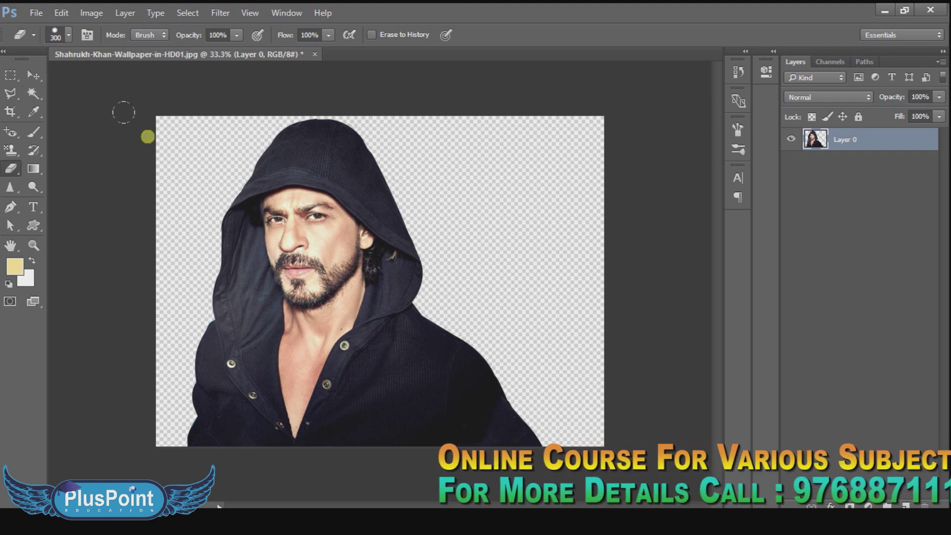
{"action": "left_click", "coordinate": [33, 74]}
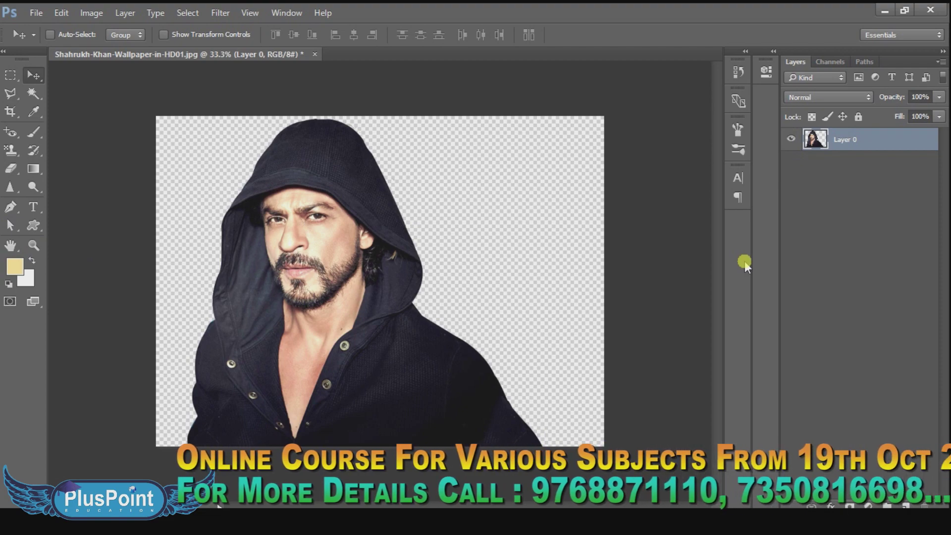
Apply a Threshold adjustment to Layer 0 at a level of about 133.
{"action": "left_click", "coordinate": [96, 14]}
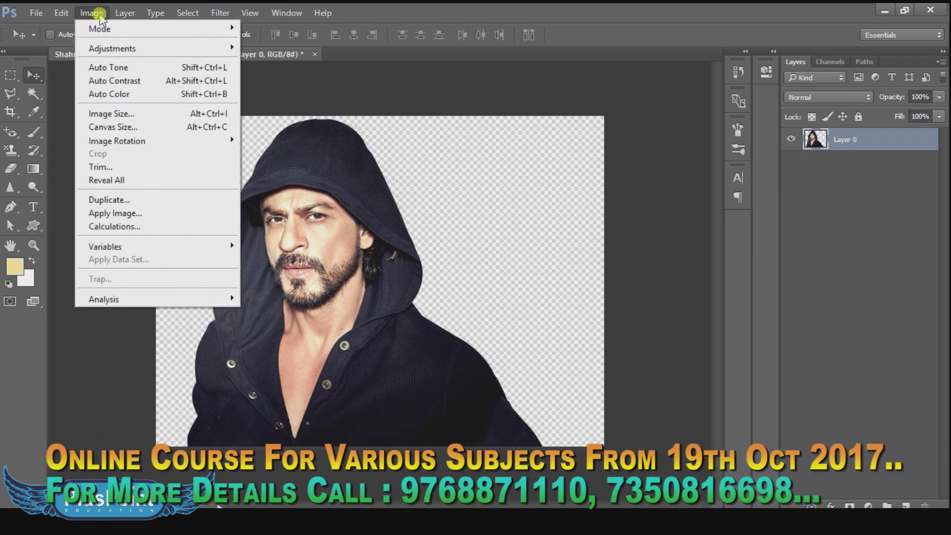
{"action": "mouse_move", "coordinate": [123, 48]}
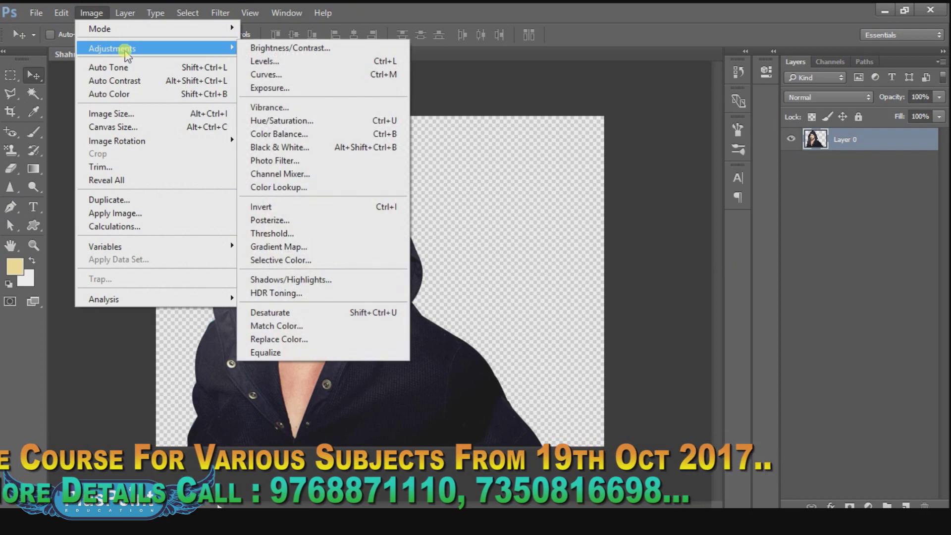
{"action": "left_click", "coordinate": [307, 234]}
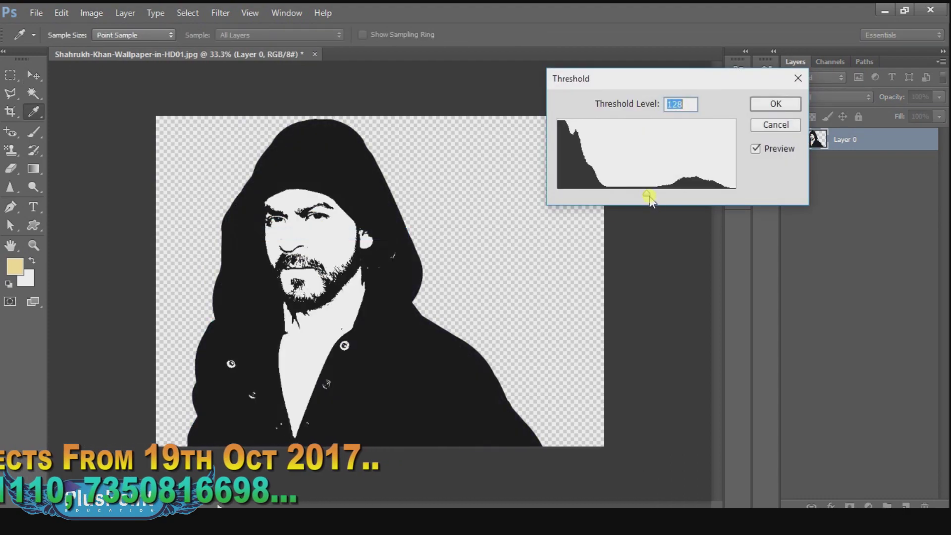
{"action": "mouse_move", "coordinate": [648, 197]}
{"action": "left_mouse_down"}
{"action": "mouse_move", "coordinate": [630, 196]}
{"action": "mouse_move", "coordinate": [644, 196]}
{"action": "left_mouse_up"}
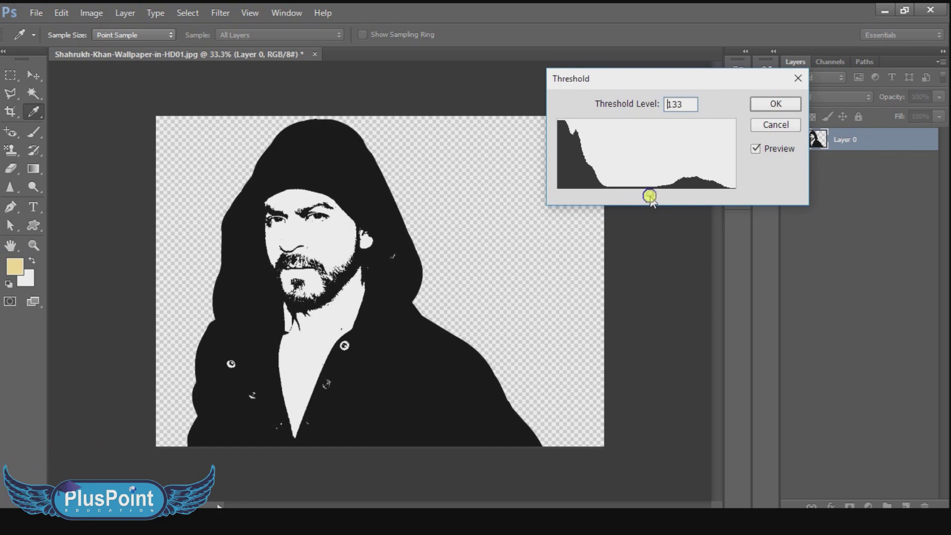
{"action": "left_click", "coordinate": [767, 108]}
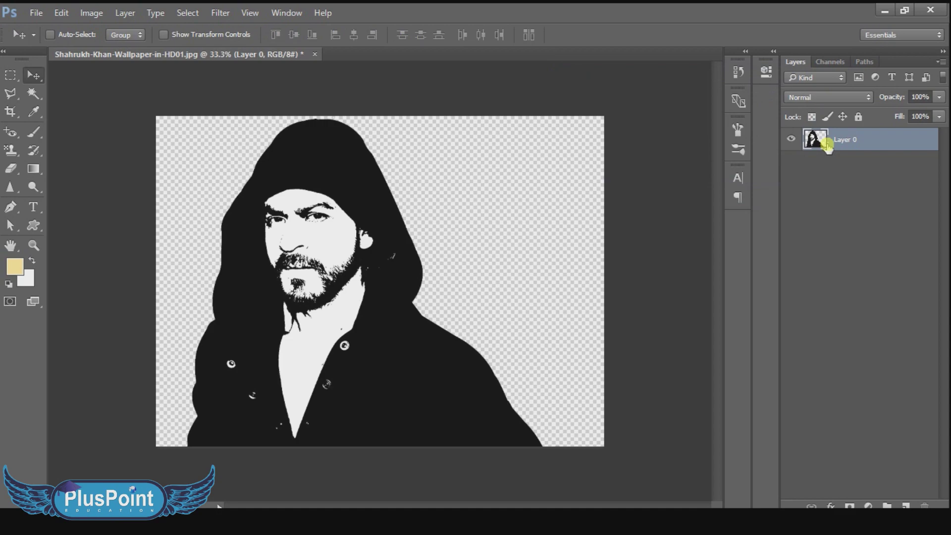
Duplicate Layer 0 and load the RGB channel as a selection on the copy.
{"action": "key", "text": "ctrl+j"}
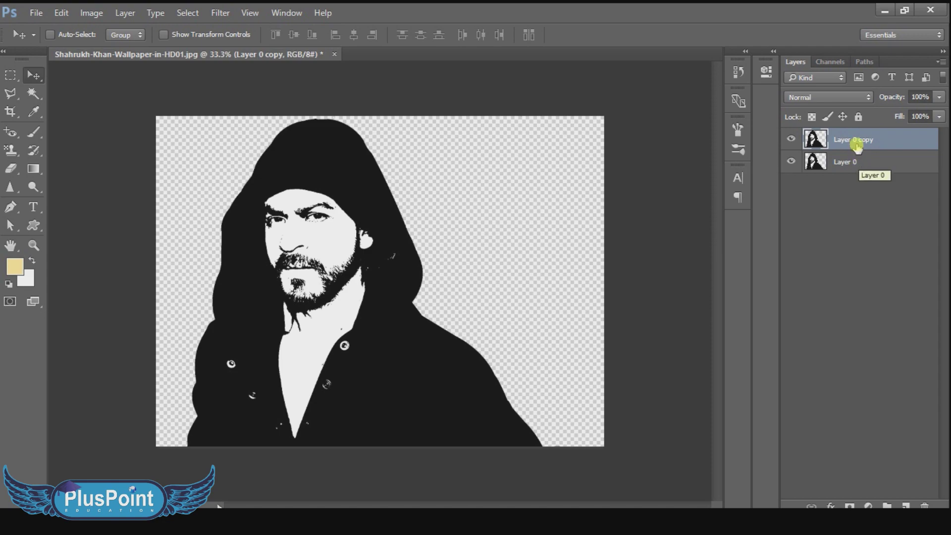
{"action": "left_click", "coordinate": [829, 61]}
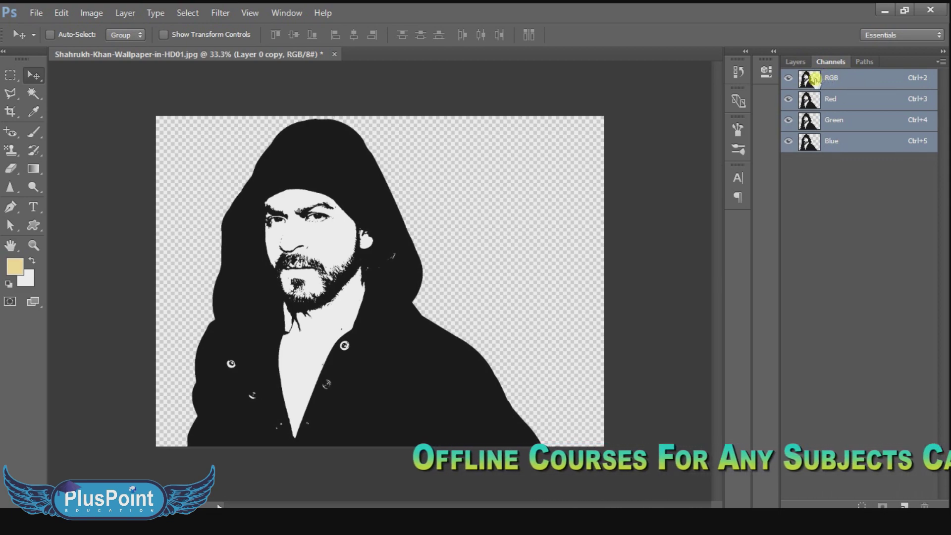
{"action": "key", "text": "ctrl"}
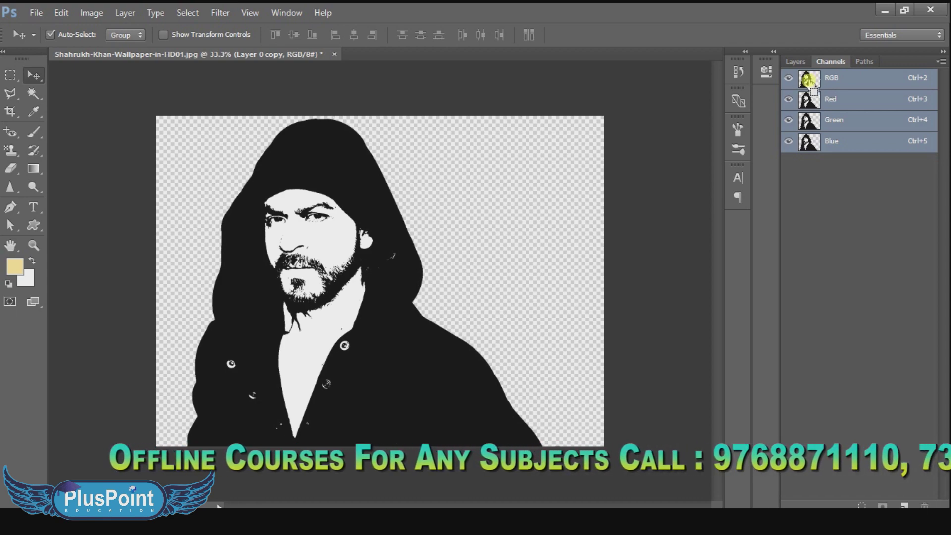
{"action": "left_click", "coordinate": [809, 80], "text": "ctrl"}
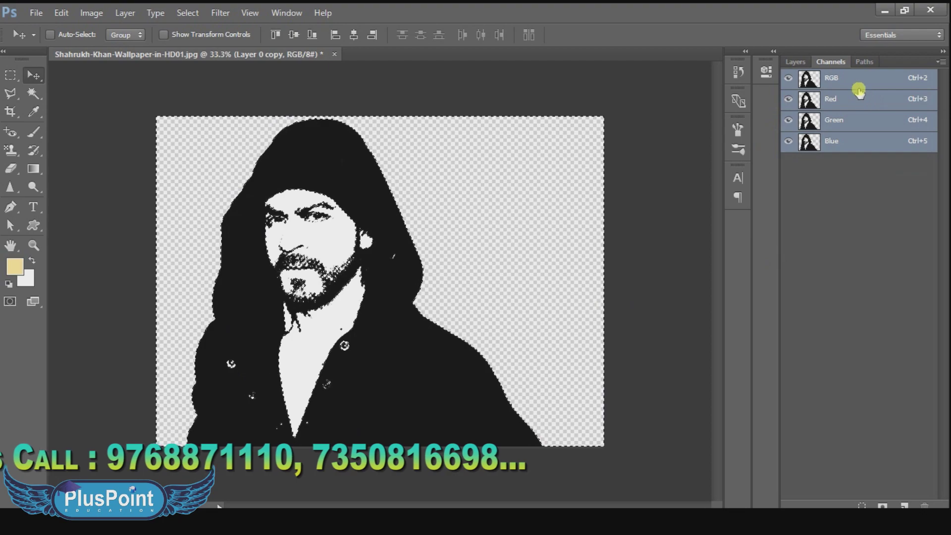
{"action": "left_click", "coordinate": [801, 62]}
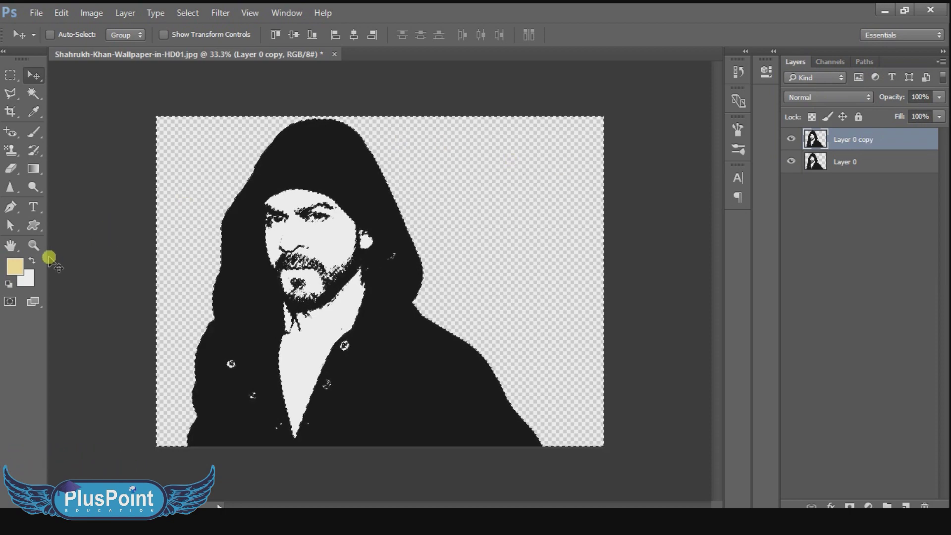
Fill the selection on Layer 0 copy with the foreground colour f6d989 and deselect.
{"action": "left_click", "coordinate": [18, 267]}
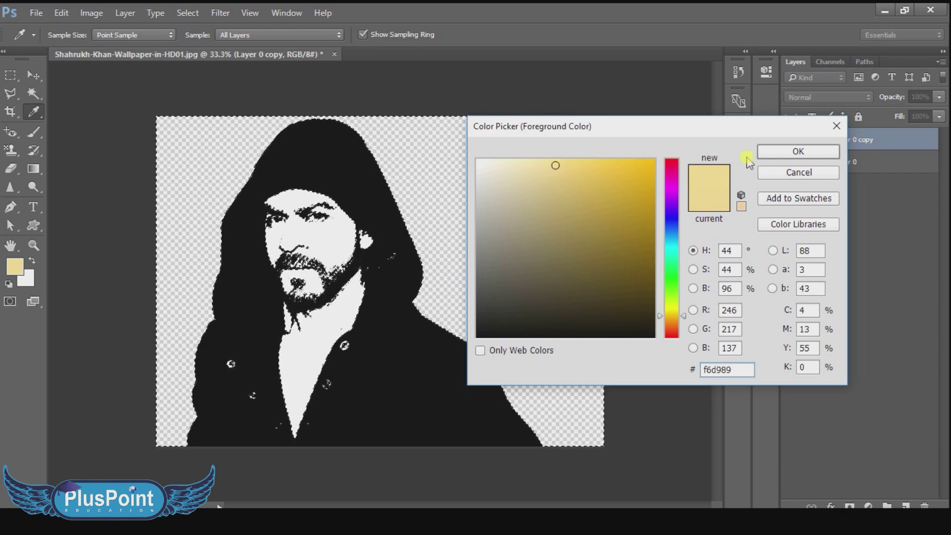
{"action": "left_click", "coordinate": [775, 151]}
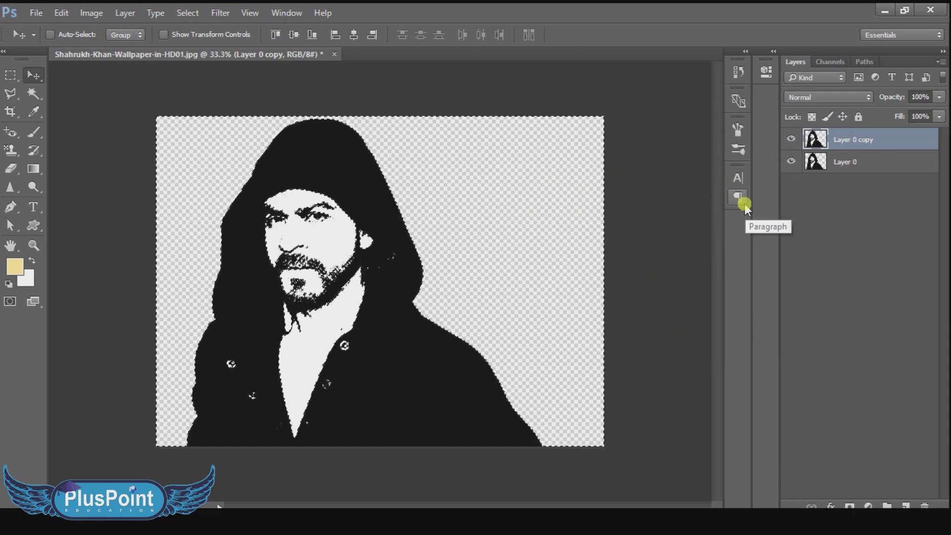
{"action": "key", "text": "alt+BackSpace"}
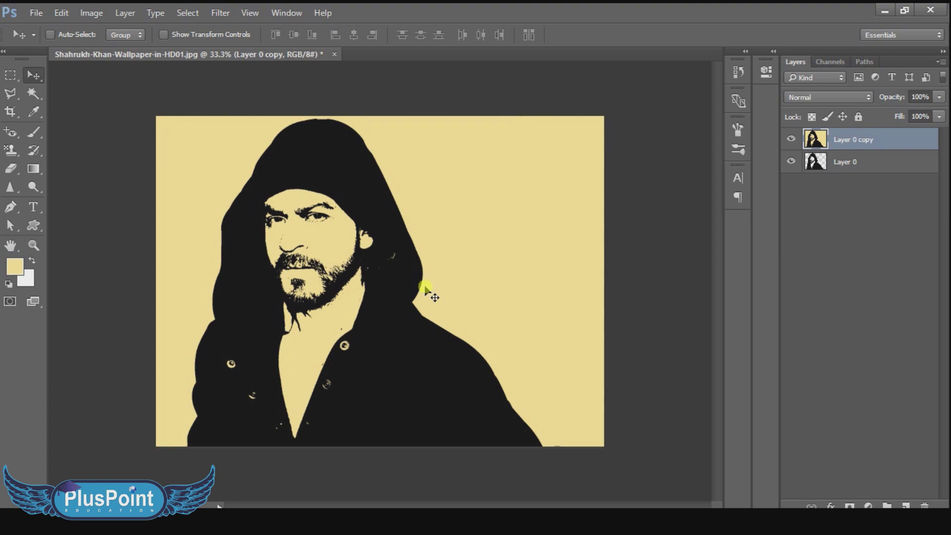
Mask Layer 0 copy to the outline of the figure on Layer 0, and apply the layer mask.
{"action": "left_click", "coordinate": [819, 162]}
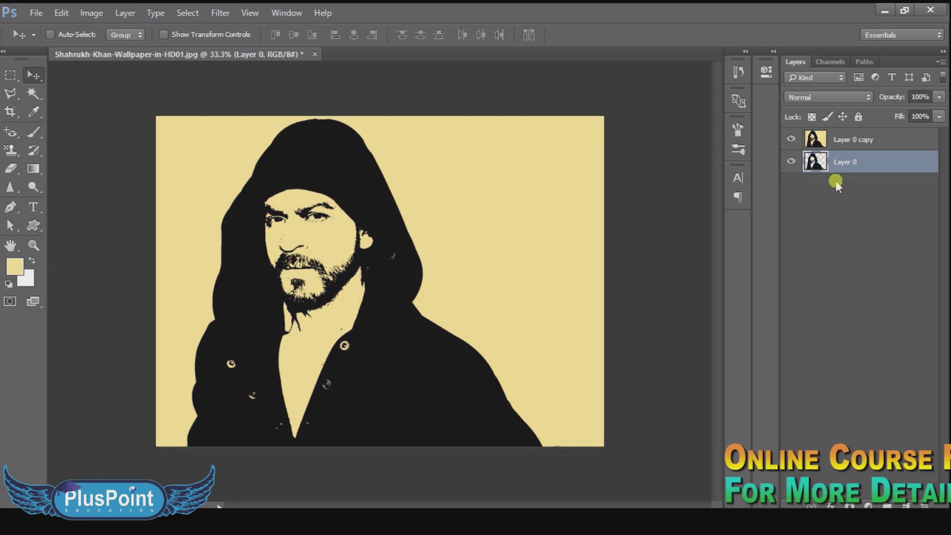
{"action": "key", "text": "ctrl"}
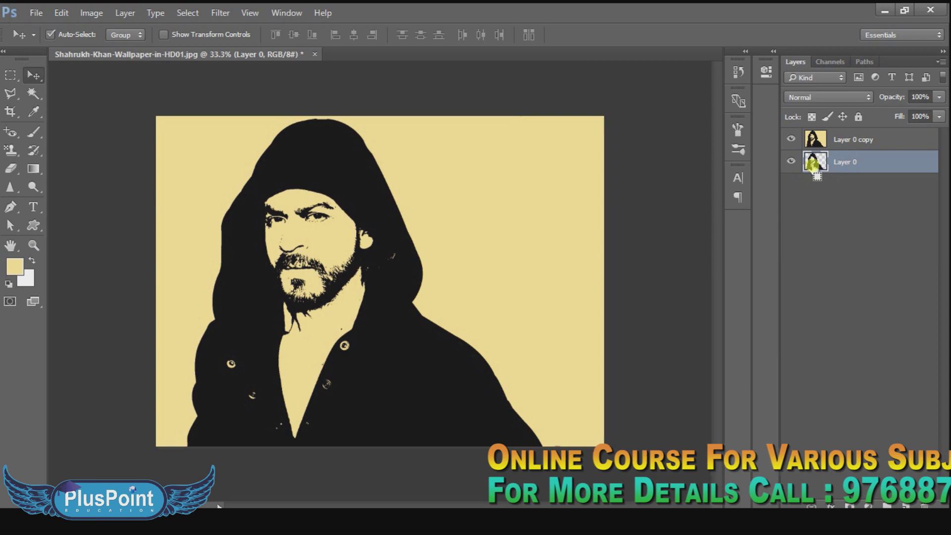
{"action": "left_click", "coordinate": [813, 164], "text": "ctrl"}
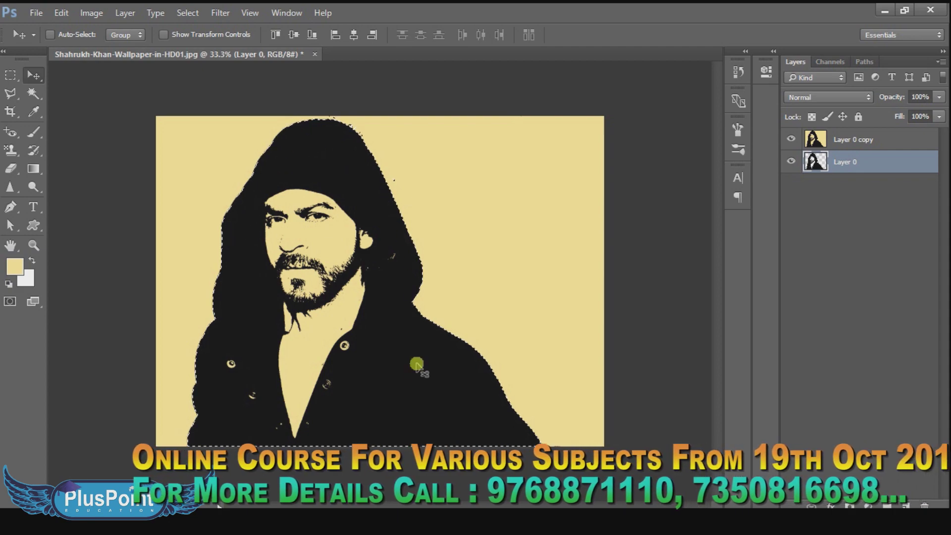
{"action": "left_click", "coordinate": [865, 141]}
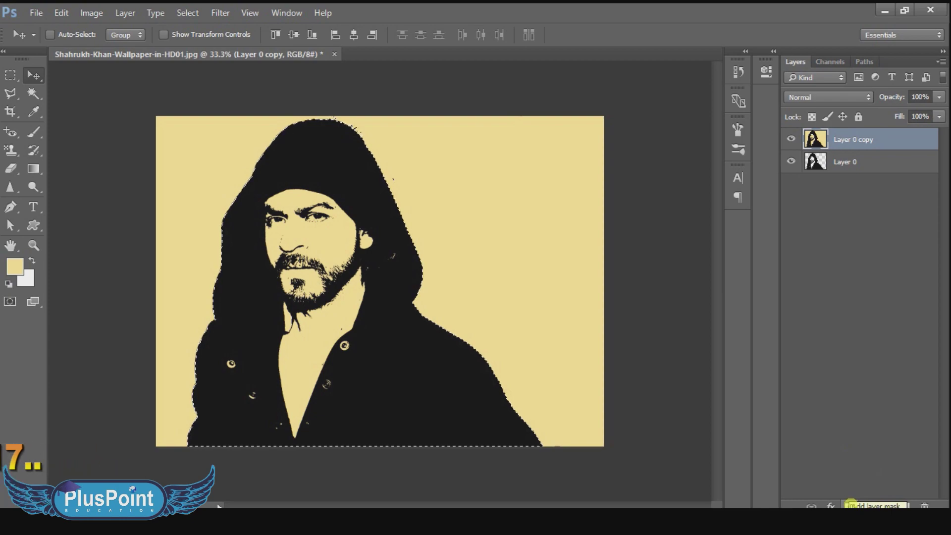
{"action": "left_click", "coordinate": [850, 505]}
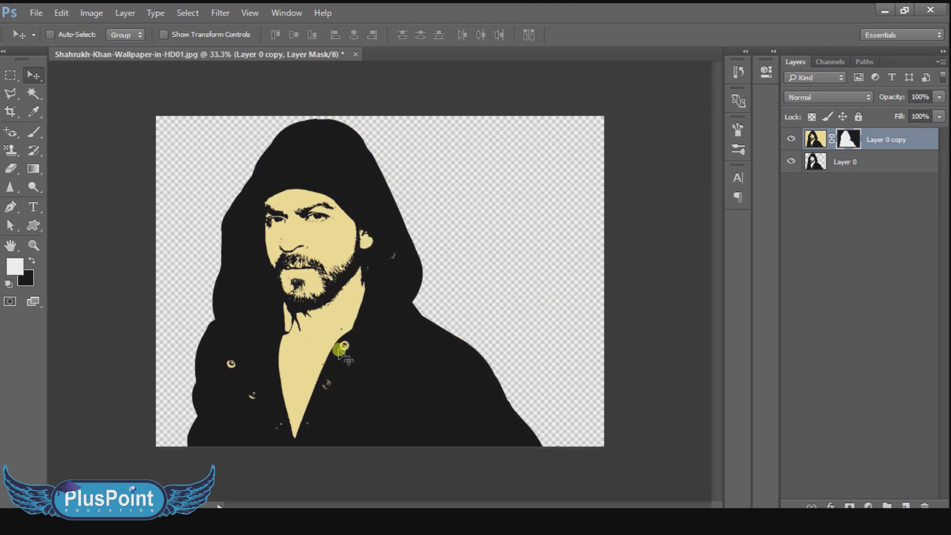
{"action": "right_click", "coordinate": [843, 139]}
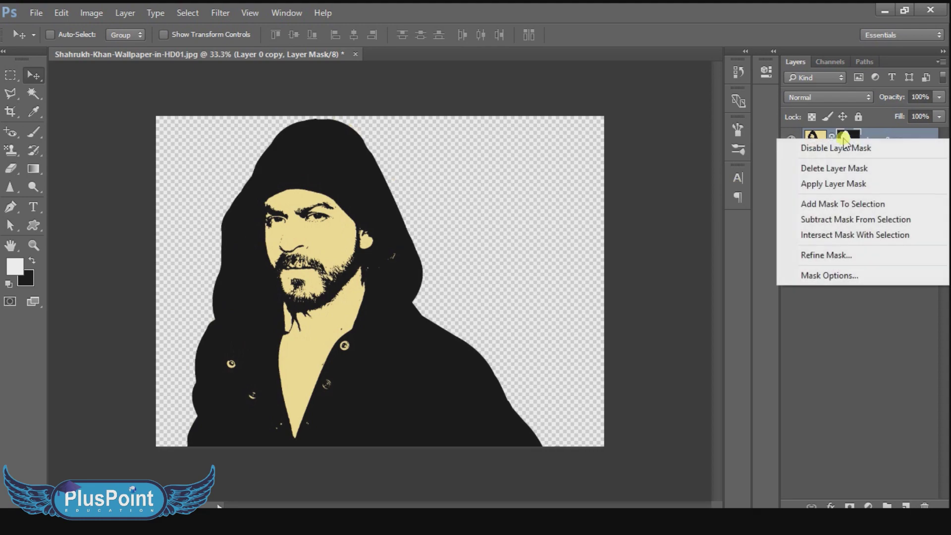
{"action": "left_click", "coordinate": [833, 187]}
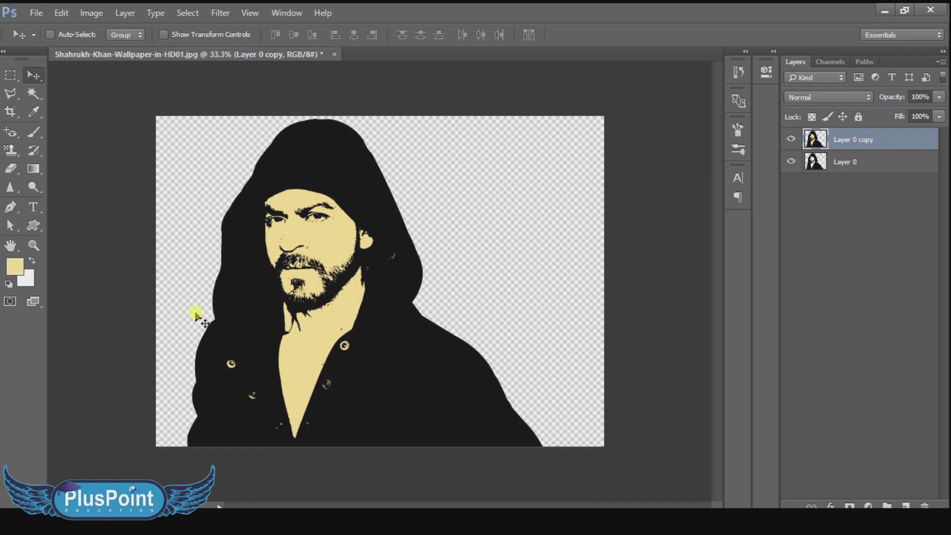
Paint over the stray dark specks and stubble on the face, cheek and neck with a hard round 30 px brush in the cream foreground colour.
{"action": "key", "text": "ctrl+plus"}
{"action": "key", "text": "ctrl+plus"}
{"action": "scroll", "coordinate": [143, 277], "scroll_direction": "up", "scroll_amount": 3}
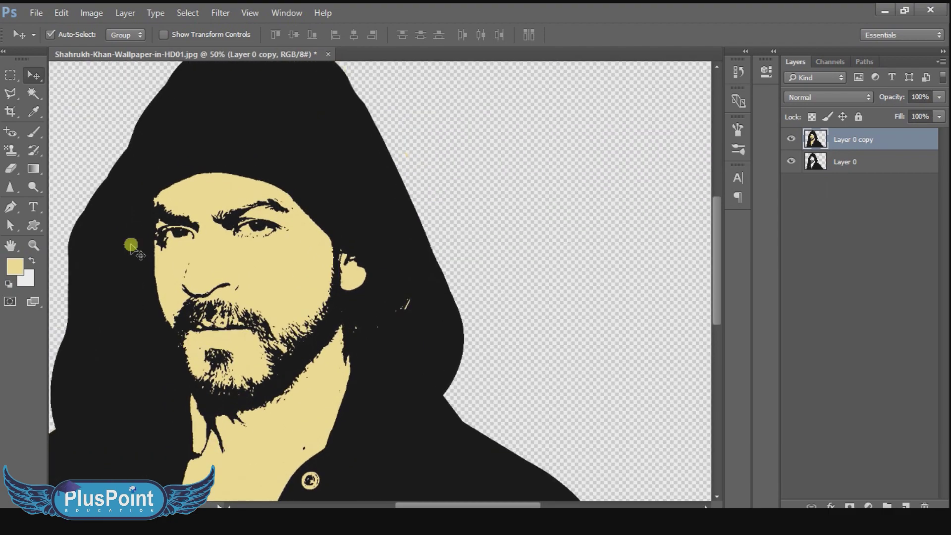
{"action": "scroll", "coordinate": [130, 247], "scroll_direction": "down", "scroll_amount": 2}
{"action": "scroll", "coordinate": [124, 247], "scroll_direction": "down", "scroll_amount": 4}
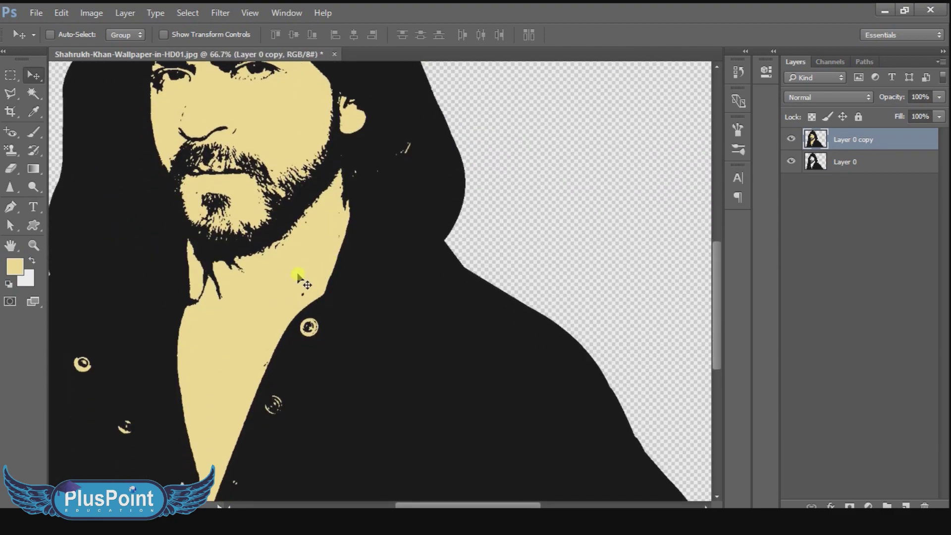
{"action": "scroll", "coordinate": [299, 276], "scroll_direction": "up", "scroll_amount": 2}
{"action": "scroll", "coordinate": [271, 223], "scroll_direction": "up", "scroll_amount": 1}
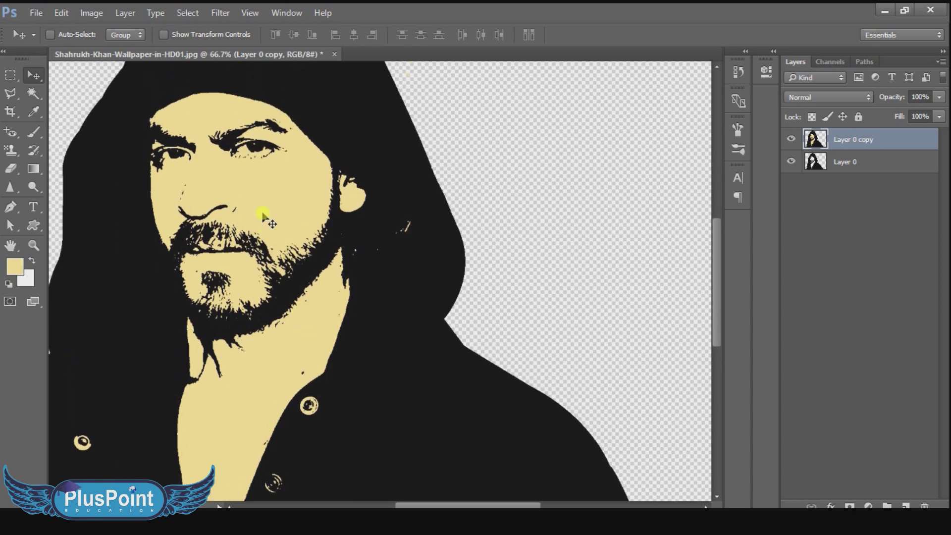
{"action": "left_click", "coordinate": [35, 134]}
{"action": "left_click", "coordinate": [67, 35]}
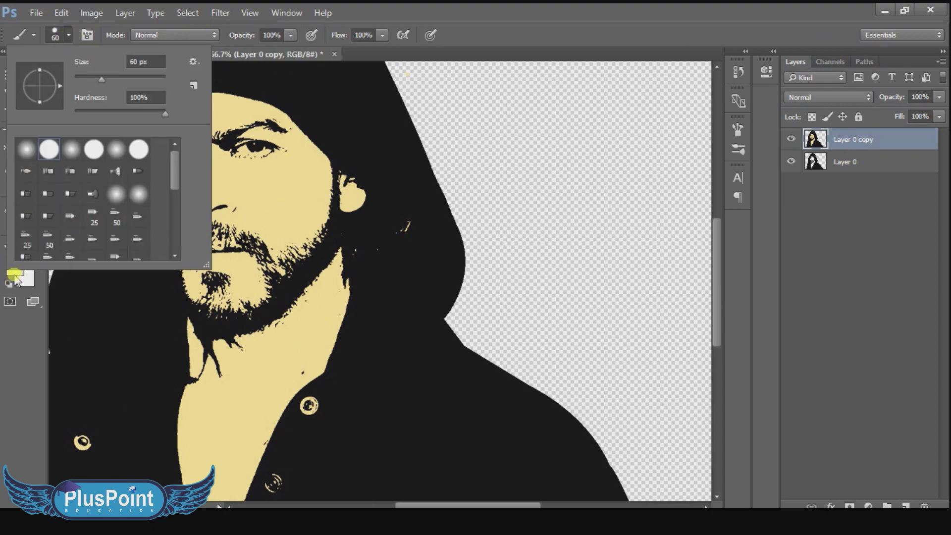
{"action": "double_click", "coordinate": [50, 154]}
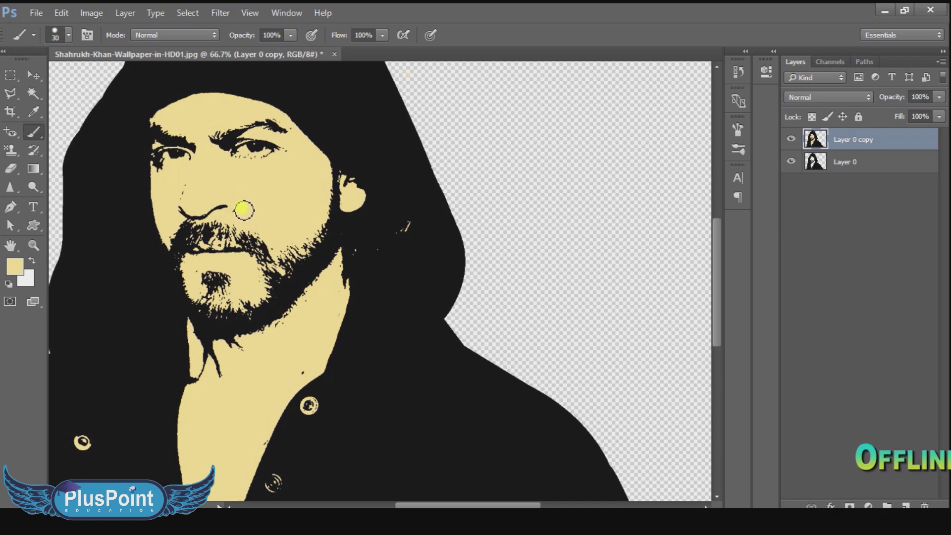
{"action": "key", "text": "bracketleft"}
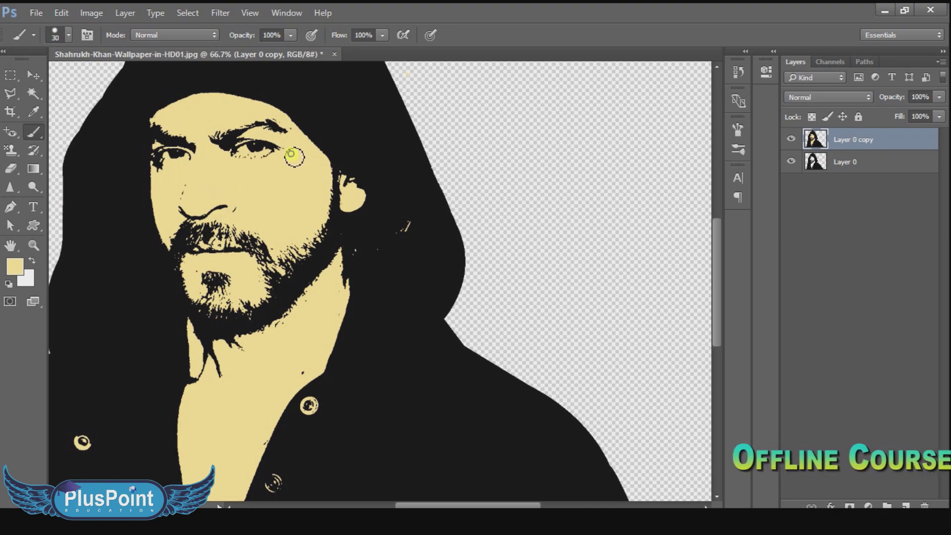
{"action": "left_click", "coordinate": [242, 214]}
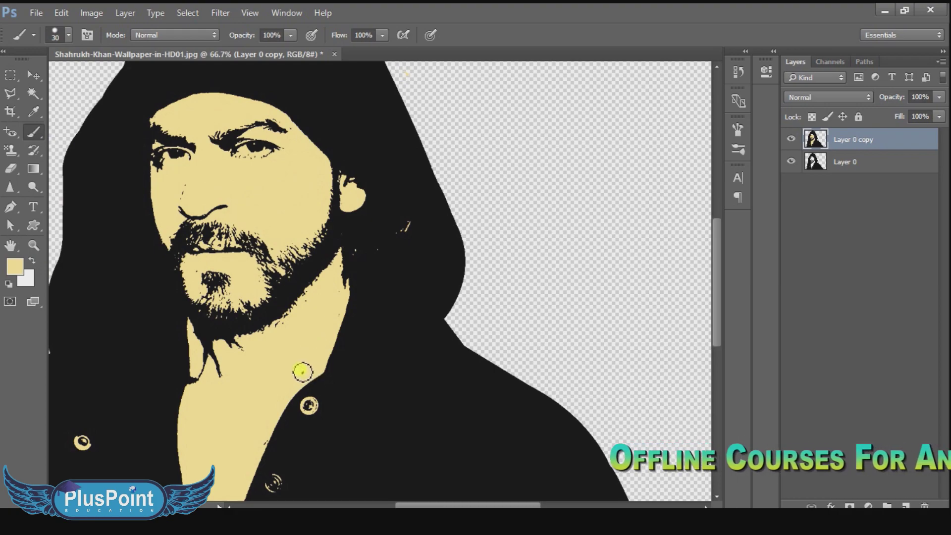
{"action": "left_click", "coordinate": [258, 453]}
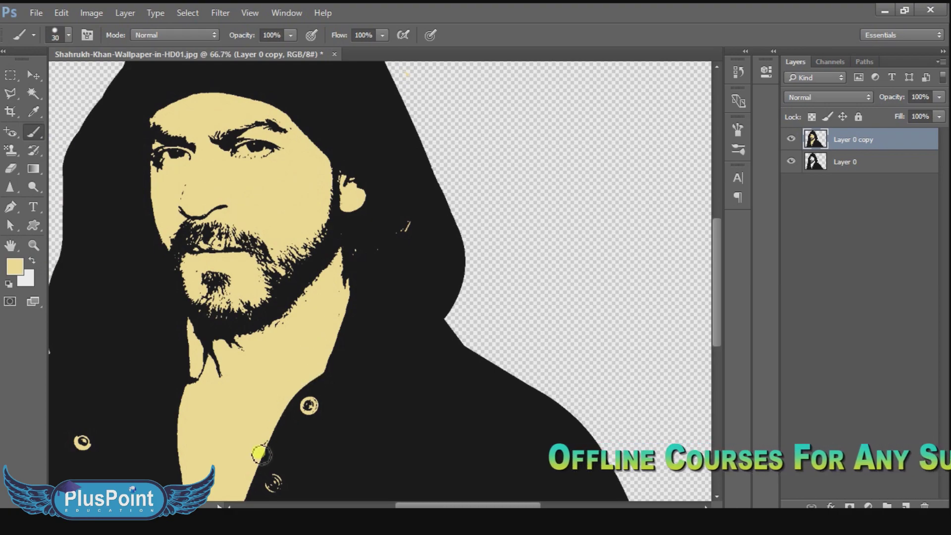
{"action": "left_click", "coordinate": [218, 375]}
{"action": "mouse_move", "coordinate": [217, 374]}
{"action": "left_mouse_down"}
{"action": "mouse_move", "coordinate": [249, 352]}
{"action": "mouse_move", "coordinate": [237, 350]}
{"action": "mouse_move", "coordinate": [292, 324]}
{"action": "mouse_move", "coordinate": [260, 350]}
{"action": "mouse_move", "coordinate": [265, 336]}
{"action": "mouse_move", "coordinate": [302, 319]}
{"action": "mouse_move", "coordinate": [330, 193]}
{"action": "mouse_move", "coordinate": [305, 240]}
{"action": "mouse_move", "coordinate": [283, 261]}
{"action": "mouse_move", "coordinate": [279, 251]}
{"action": "mouse_move", "coordinate": [282, 264]}
{"action": "mouse_move", "coordinate": [313, 228]}
{"action": "left_mouse_up"}
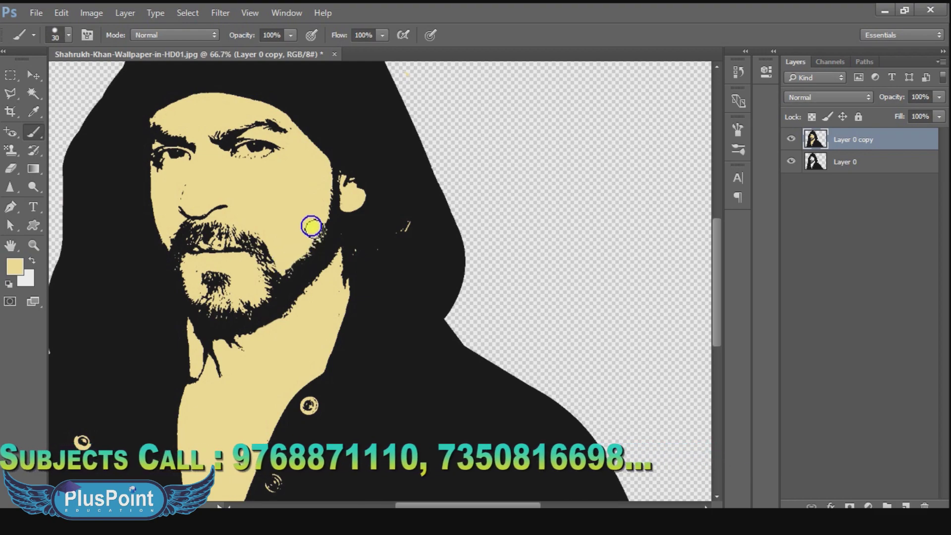